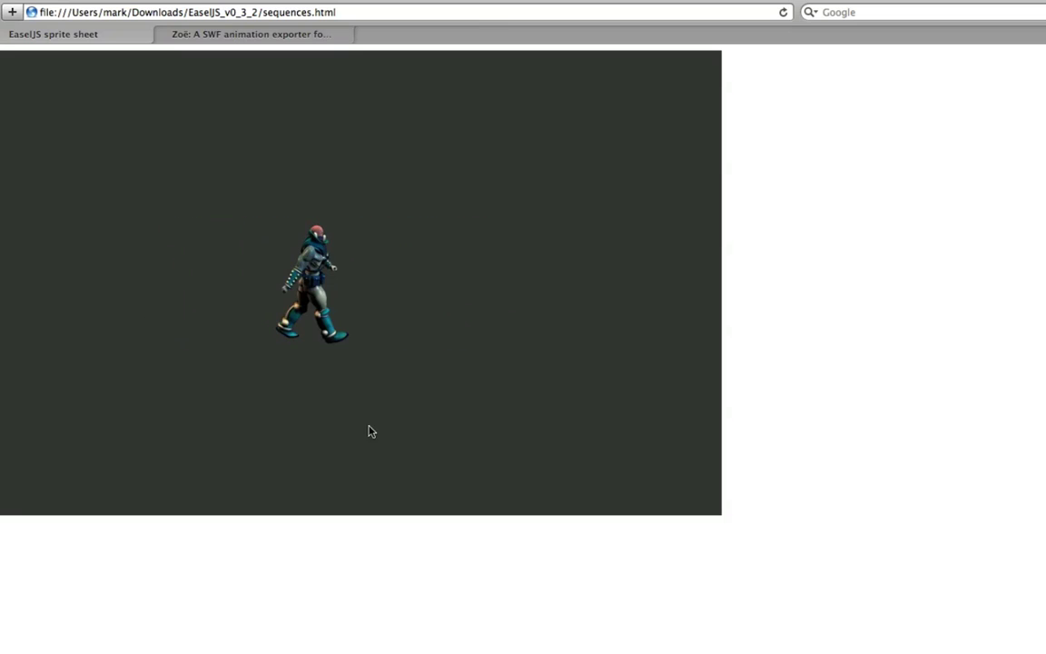
Read the Zoë SWF-to-sprite-sheet page on easeljs.com, then return to walkClip.fla in Flash
{"action": "left_click", "coordinate": [227, 38]}
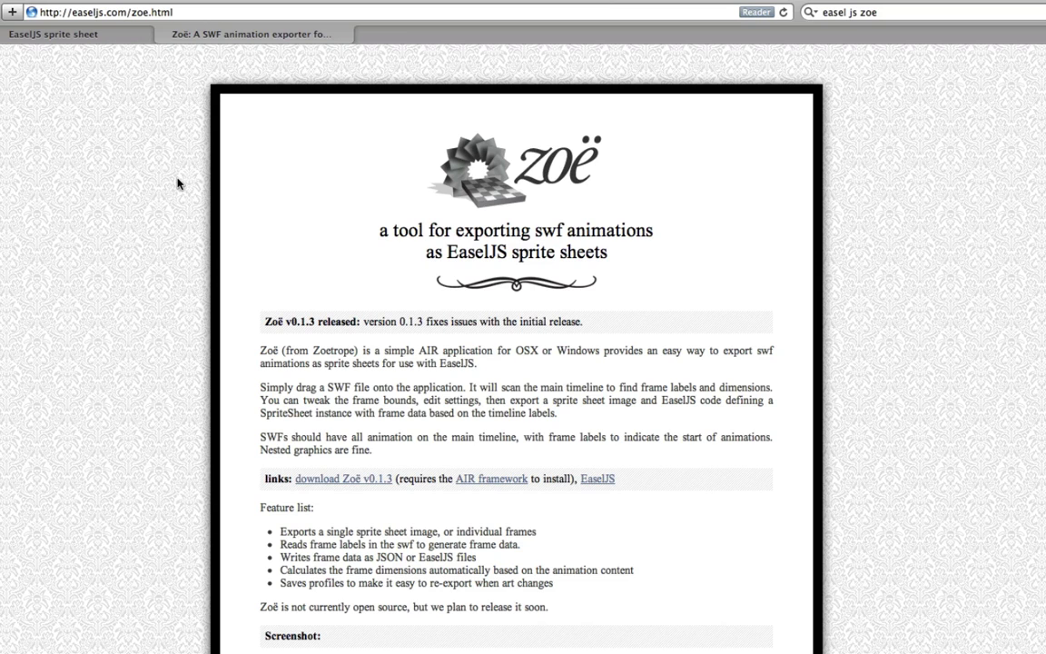
{"action": "scroll", "coordinate": [178, 183], "scroll_direction": "down", "scroll_amount": 3}
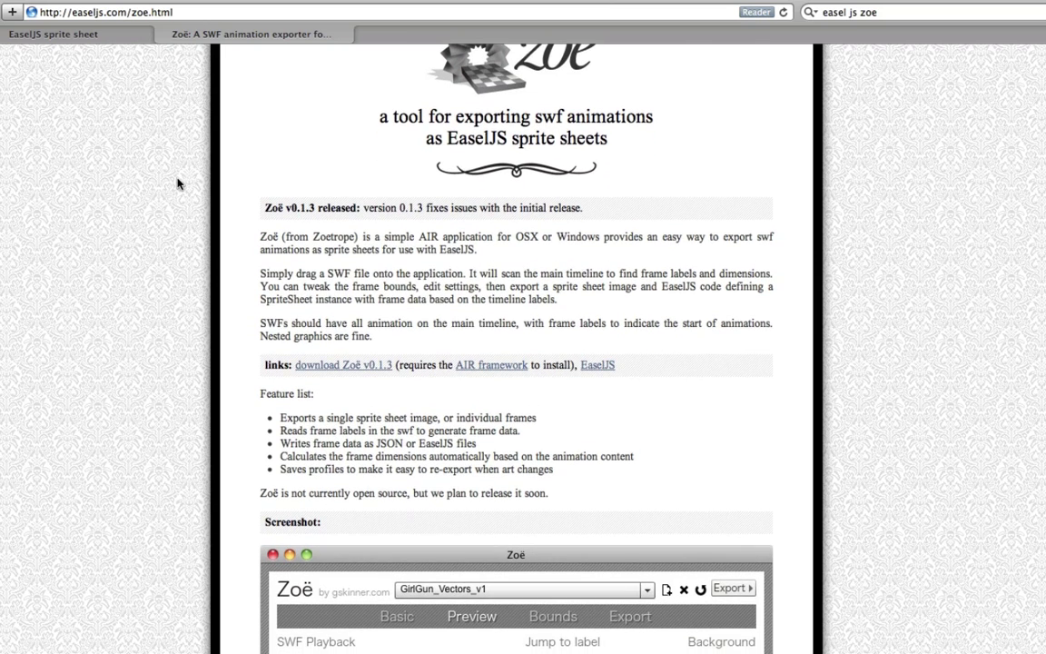
{"action": "scroll", "coordinate": [178, 184], "scroll_direction": "down", "scroll_amount": 5}
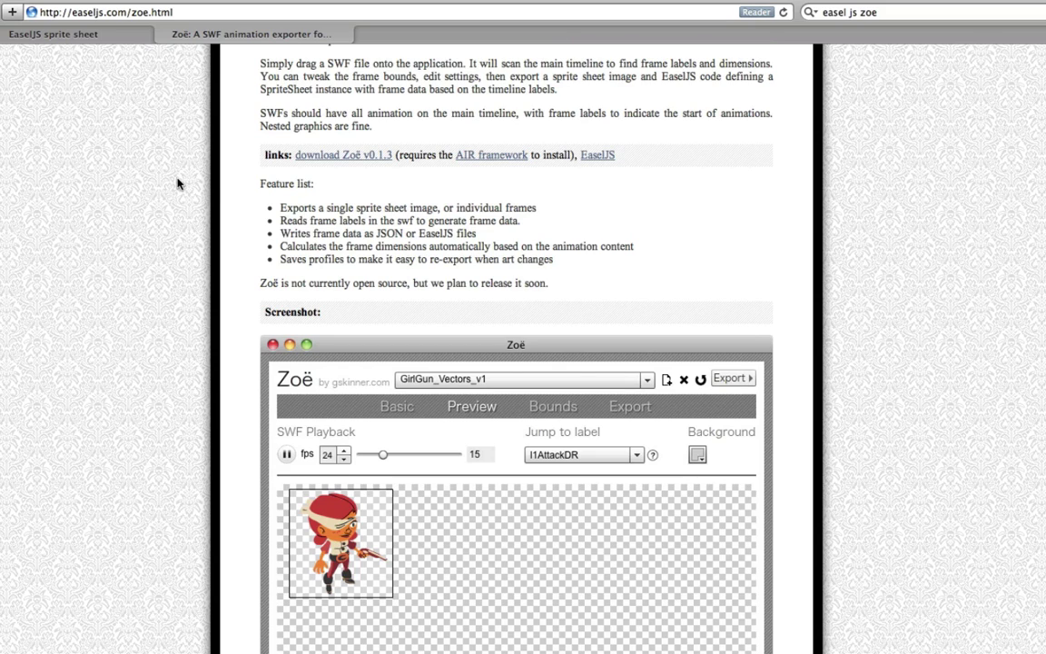
{"action": "scroll", "coordinate": [178, 183], "scroll_direction": "up", "scroll_amount": 4}
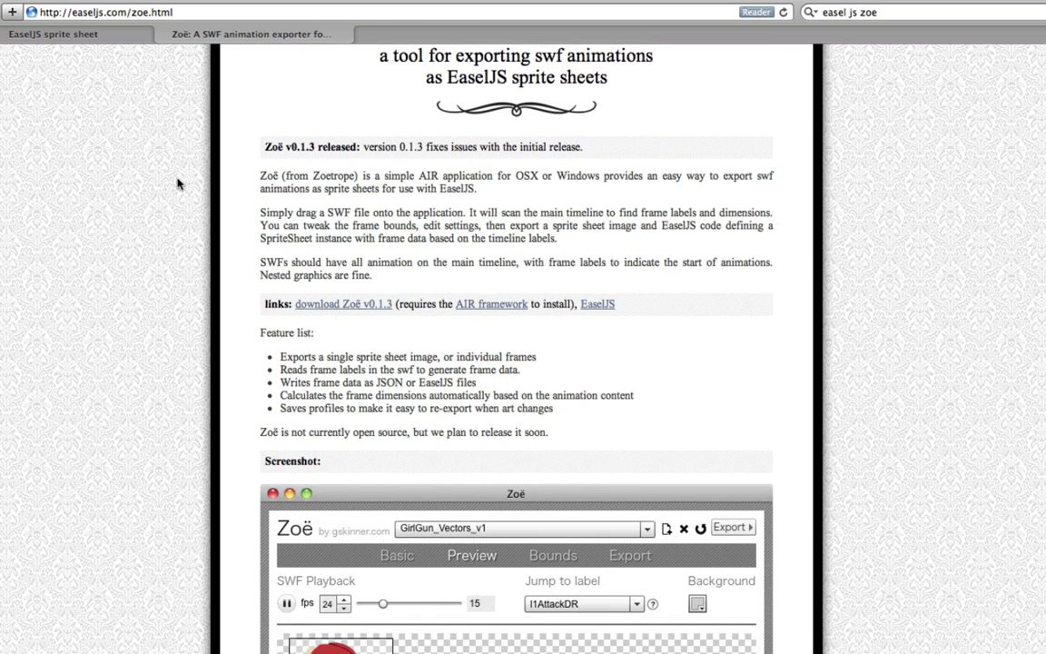
{"action": "scroll", "coordinate": [178, 183], "scroll_direction": "up", "scroll_amount": 1}
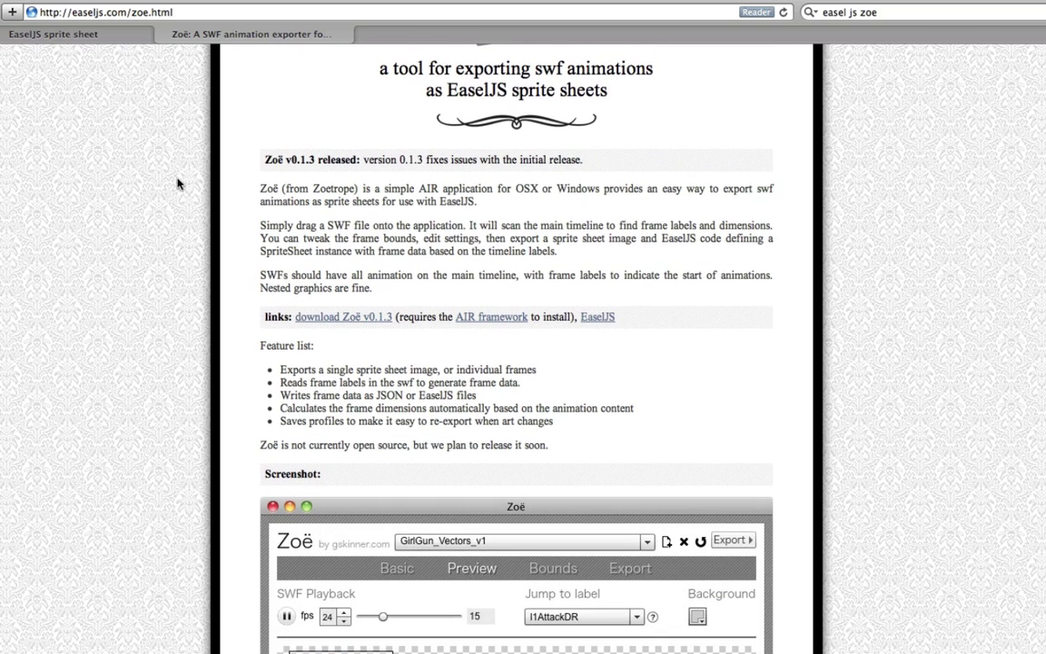
{"action": "scroll", "coordinate": [178, 183], "scroll_direction": "down", "scroll_amount": 4}
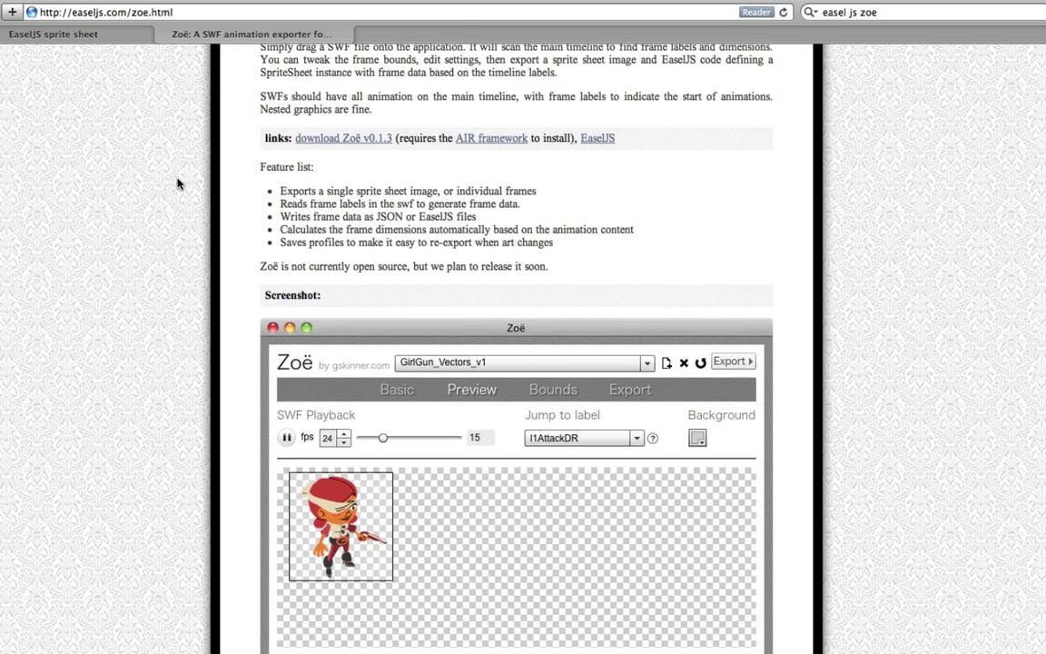
{"action": "scroll", "coordinate": [178, 177], "scroll_direction": "up", "scroll_amount": 6}
{"action": "scroll", "coordinate": [178, 171], "scroll_direction": "down", "scroll_amount": 8}
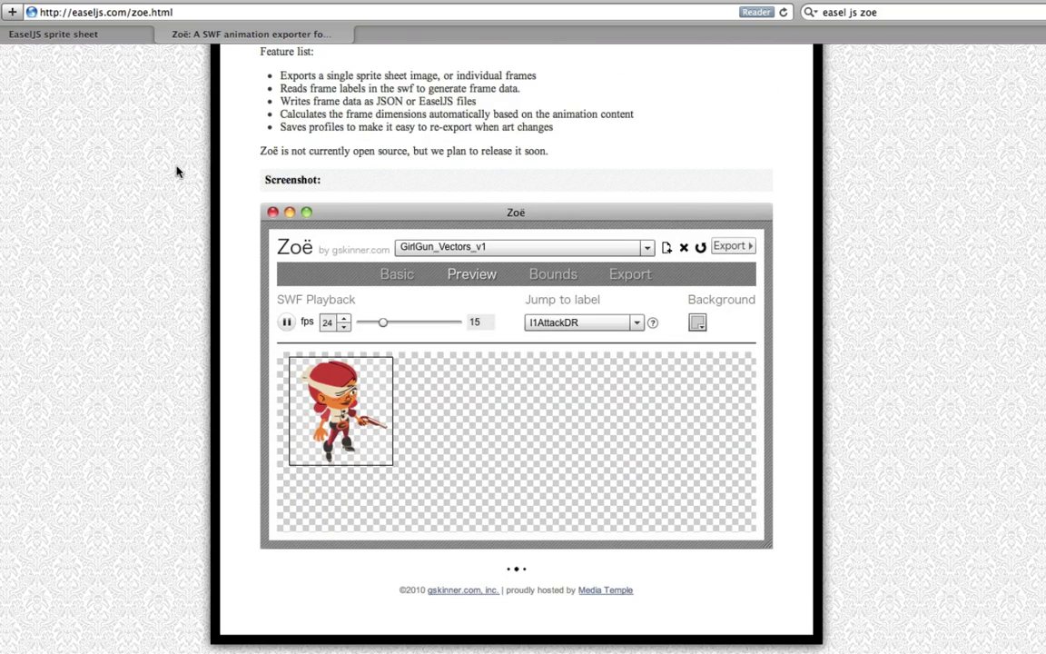
{"action": "scroll", "coordinate": [178, 171], "scroll_direction": "up", "scroll_amount": 10}
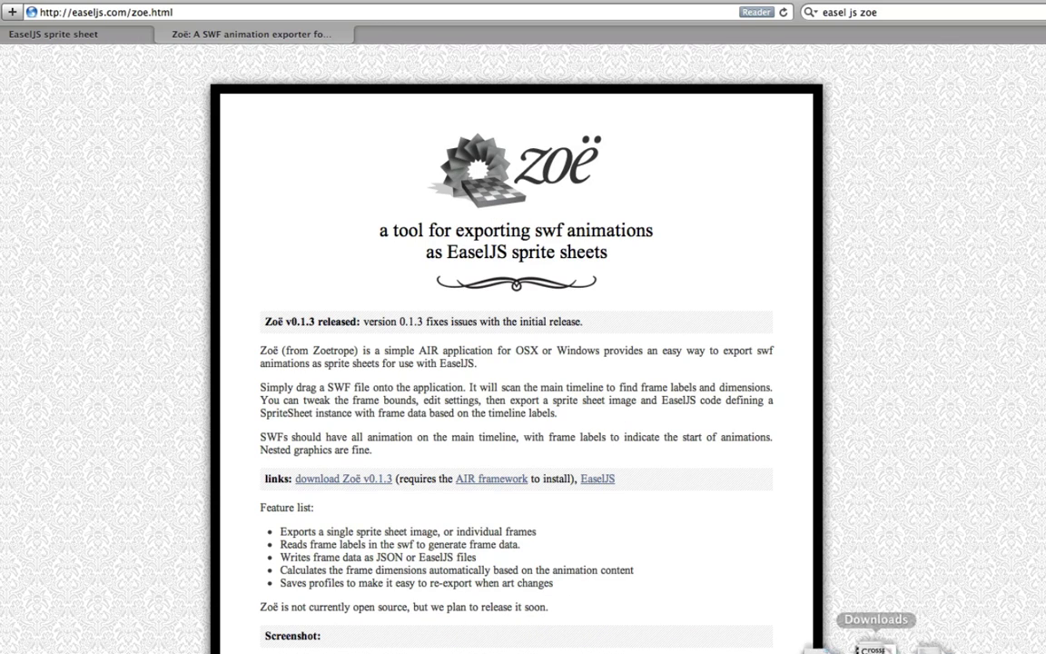
{"action": "left_click", "coordinate": [758, 635]}
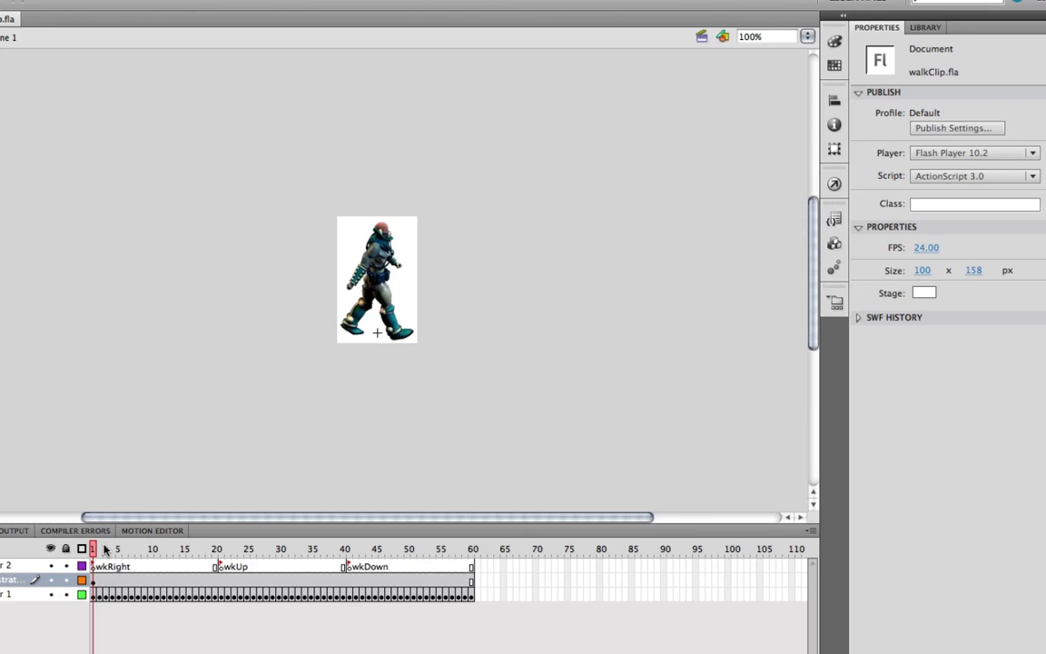
{"action": "mouse_move", "coordinate": [94, 548]}
{"action": "left_mouse_down"}
{"action": "mouse_move", "coordinate": [219, 551]}
{"action": "mouse_move", "coordinate": [87, 541]}
{"action": "left_mouse_up"}
{"action": "left_click", "coordinate": [92, 566]}
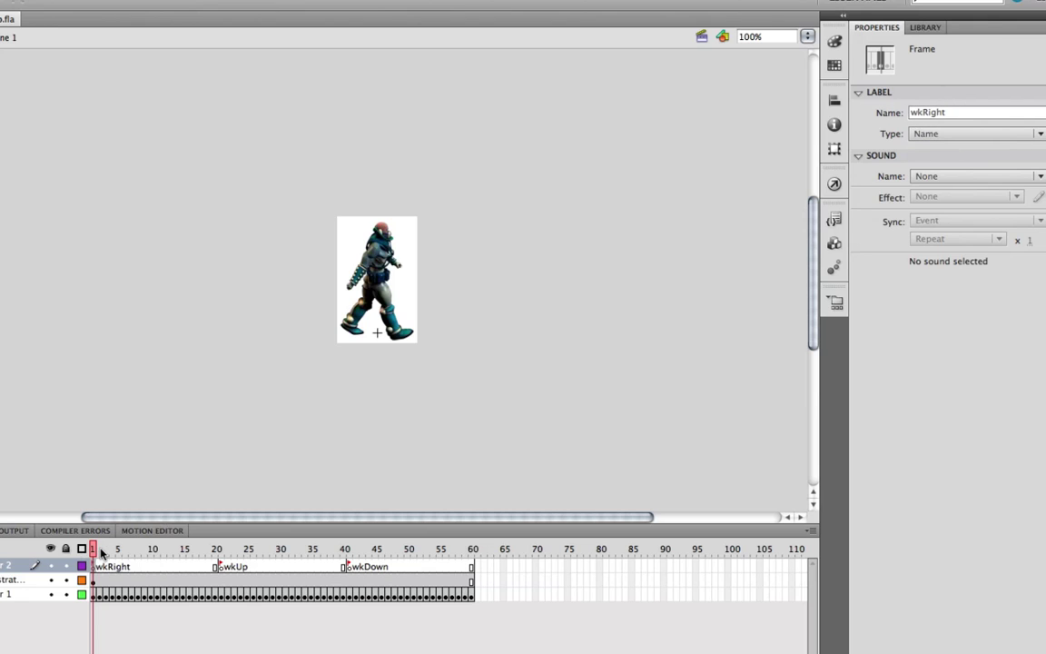
{"action": "left_click_drag", "start_coordinate": [92, 549], "coordinate": [216, 545]}
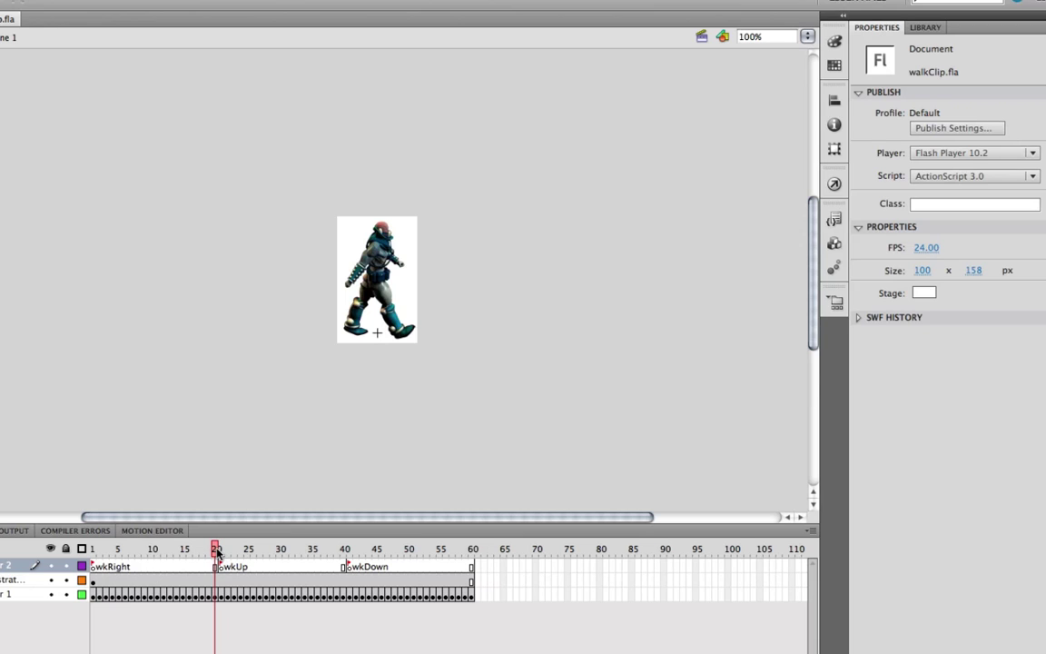
{"action": "left_click_drag", "start_coordinate": [217, 551], "coordinate": [88, 555]}
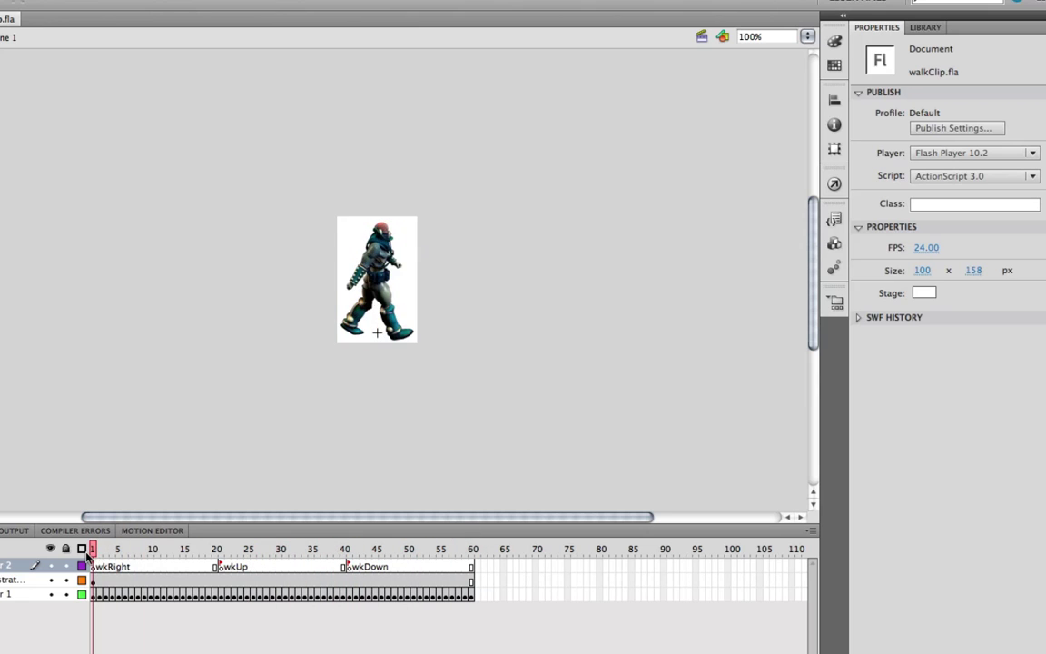
{"action": "left_click", "coordinate": [92, 580]}
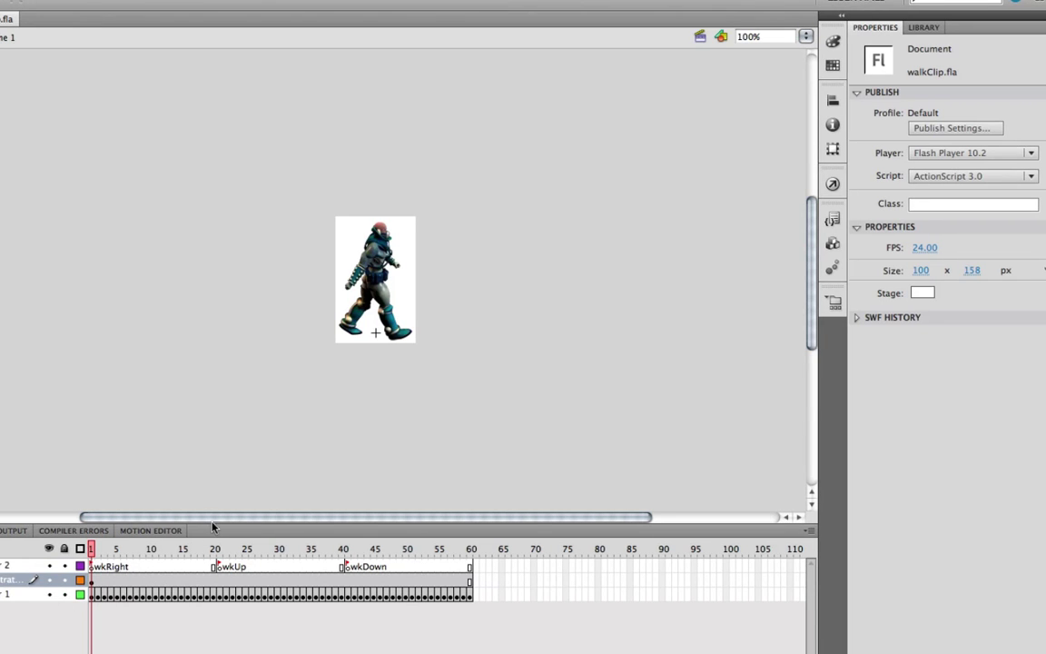
{"action": "left_click", "coordinate": [10, 580]}
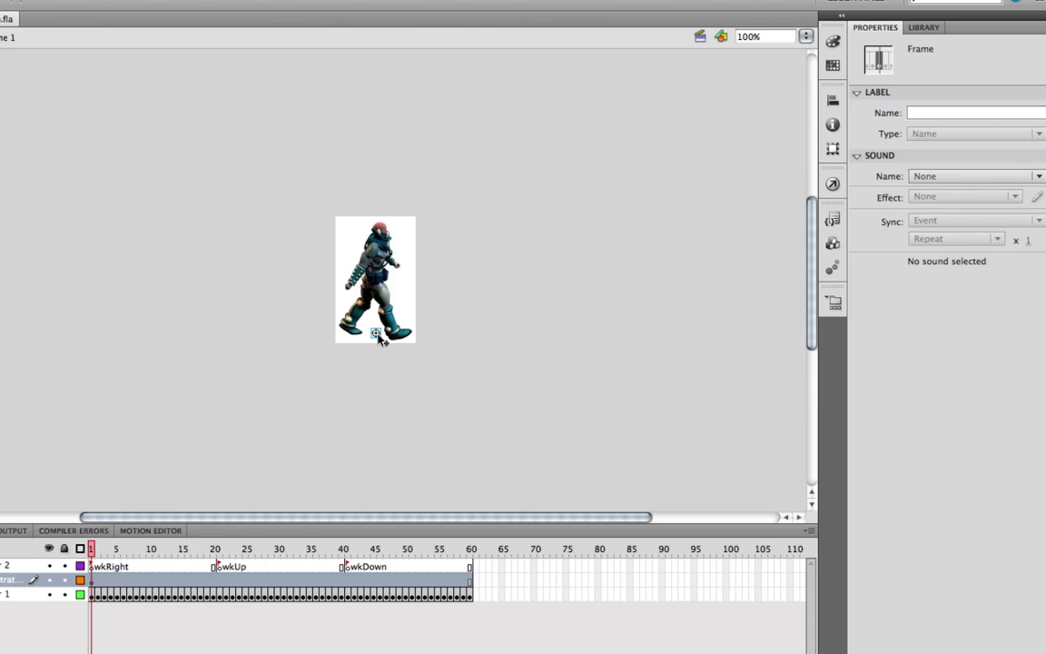
{"action": "left_click", "coordinate": [376, 333]}
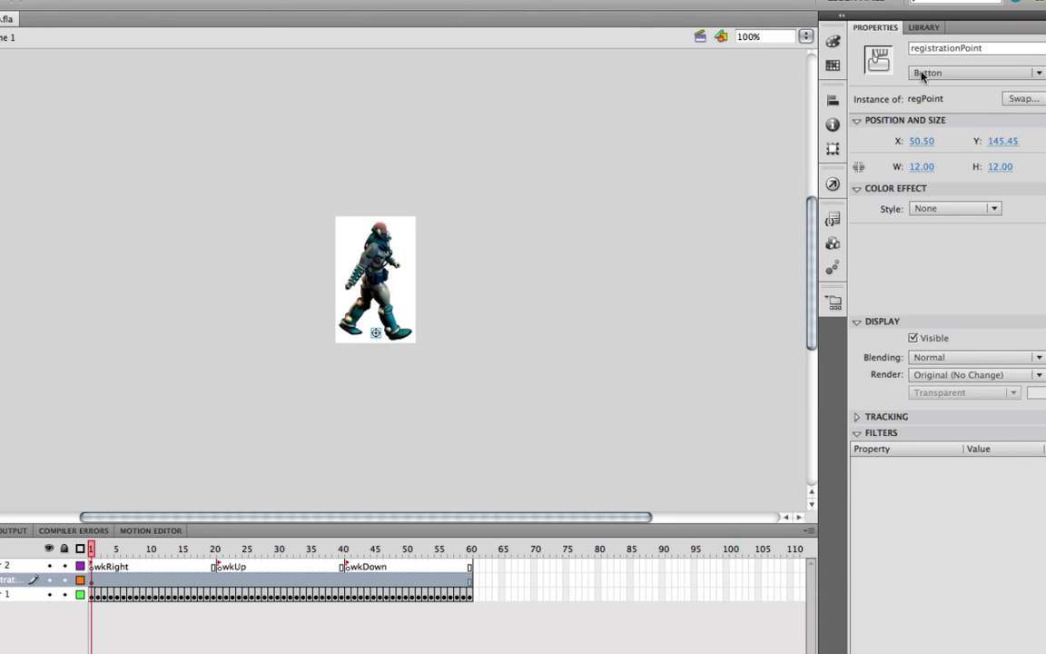
{"action": "left_click", "coordinate": [990, 47]}
{"action": "left_click_drag", "start_coordinate": [991, 48], "coordinate": [897, 50]}
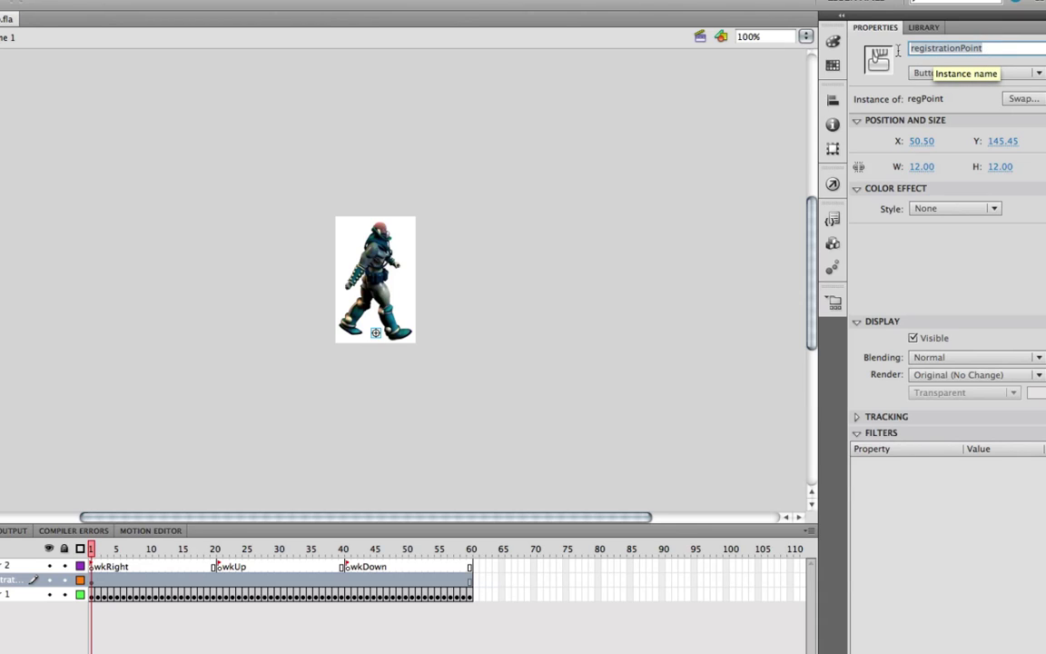
{"action": "left_click", "coordinate": [717, 100]}
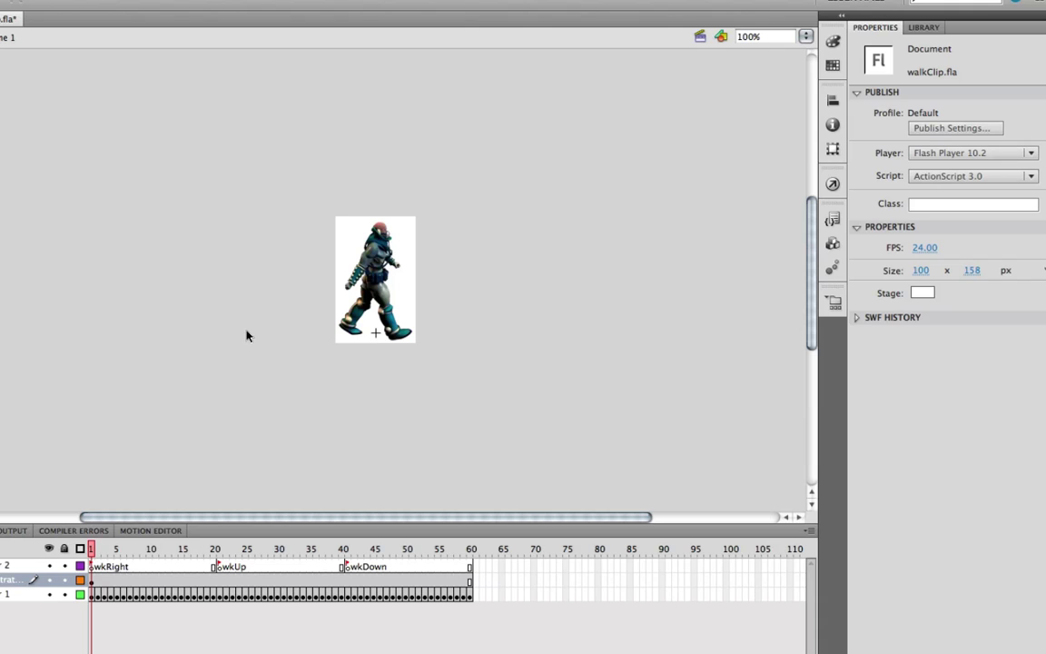
Save walkClip.fla, publish and play the walk-cycle SWF, then close the preview
{"action": "key", "text": "super+s"}
{"action": "key", "text": "super+Return"}
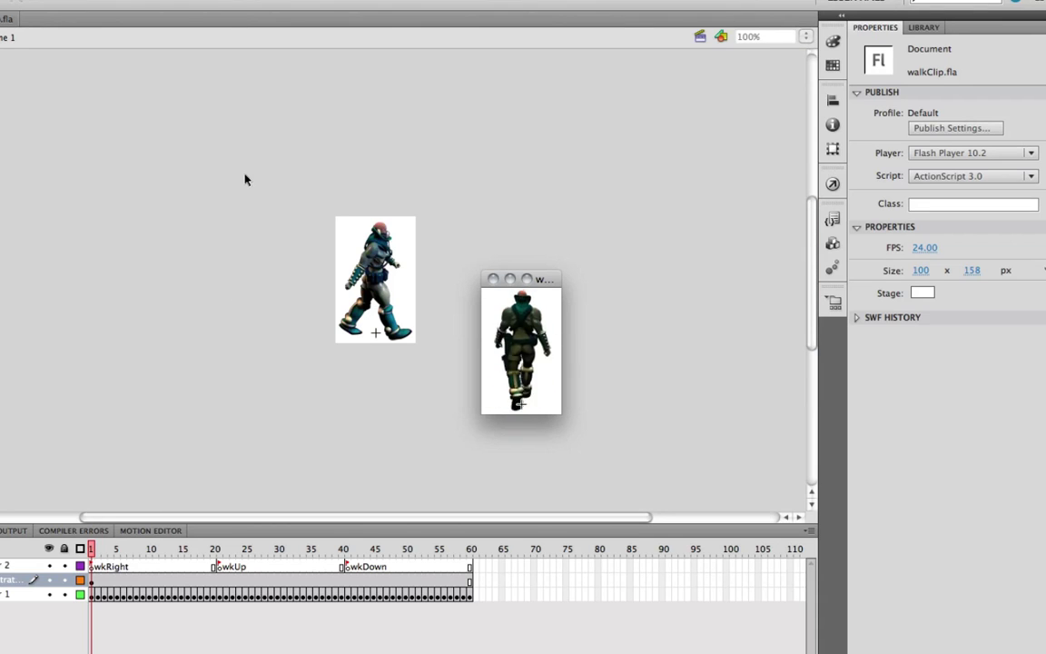
{"action": "left_click", "coordinate": [493, 279]}
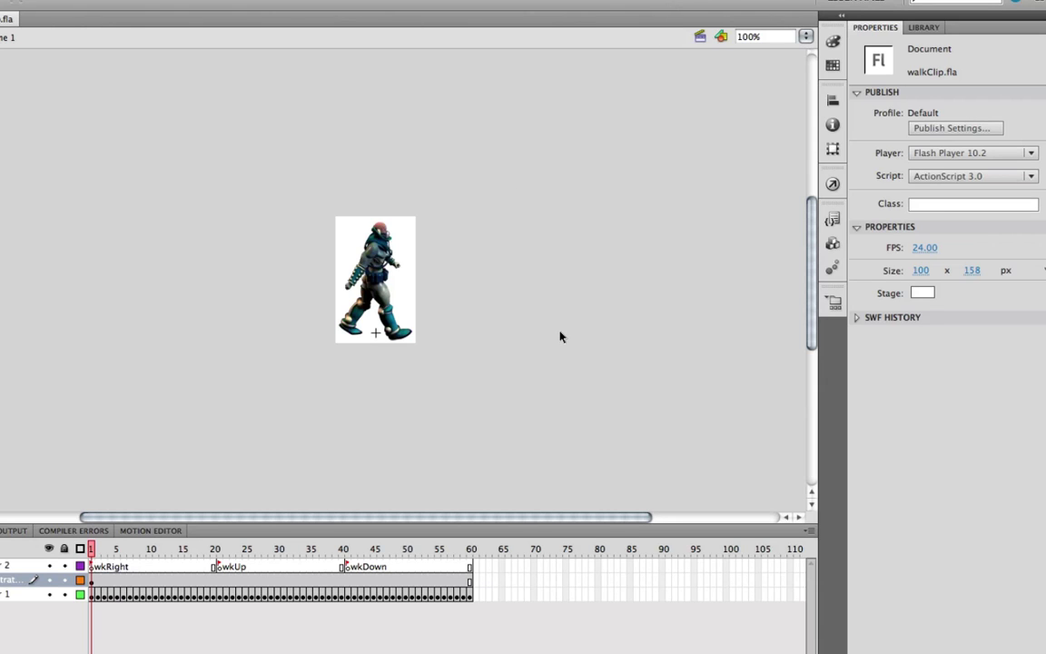
Launch Zoë and drag walkClip.swf from the walk folder into it
{"action": "mouse_move", "coordinate": [735, 646]}
{"action": "left_click", "coordinate": [791, 631]}
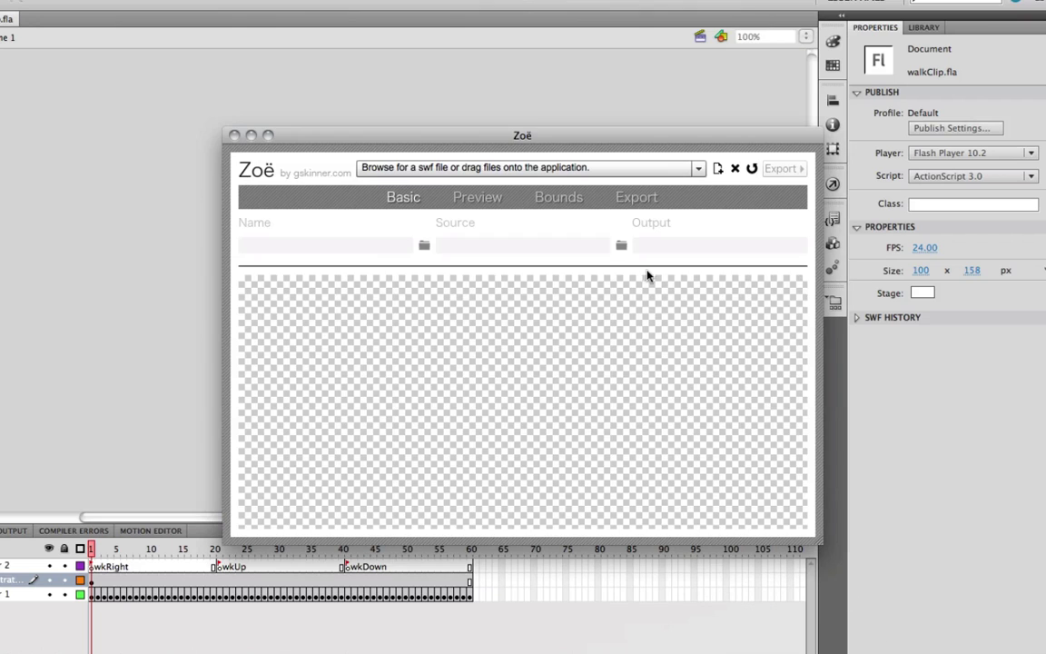
{"action": "mouse_move", "coordinate": [233, 640]}
{"action": "left_click", "coordinate": [95, 633]}
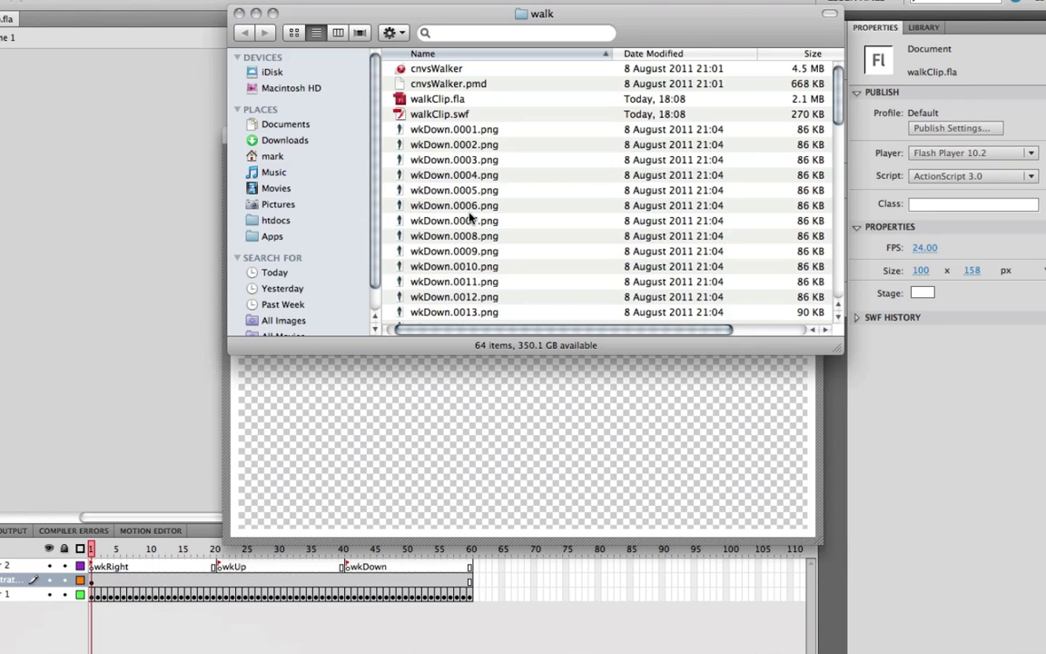
{"action": "left_click_drag", "start_coordinate": [423, 30], "coordinate": [750, 65]}
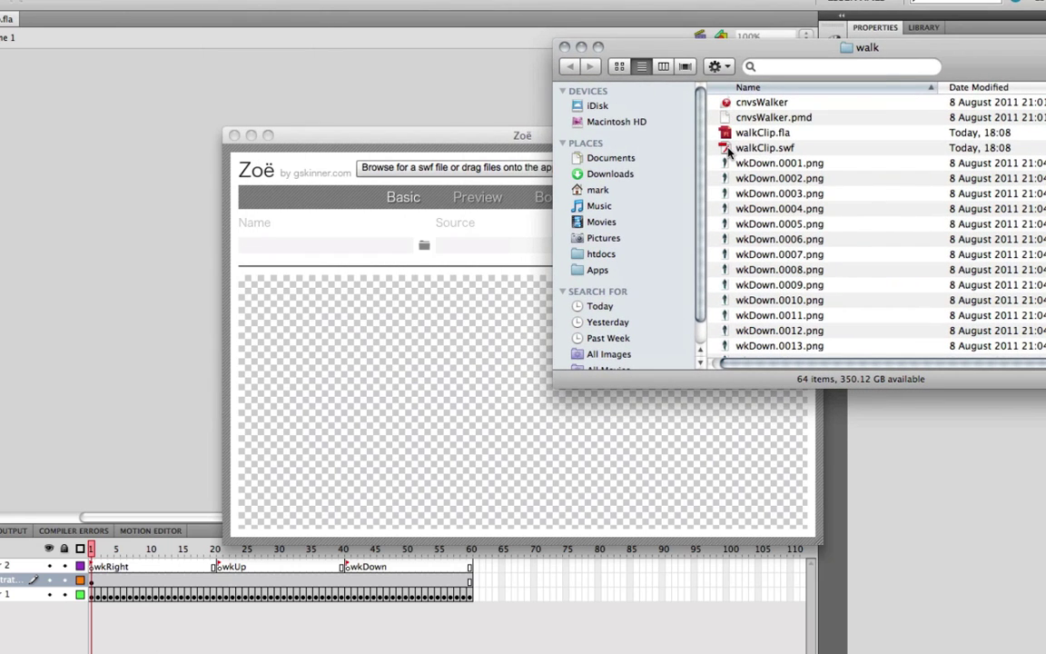
{"action": "left_click_drag", "start_coordinate": [724, 152], "coordinate": [377, 302]}
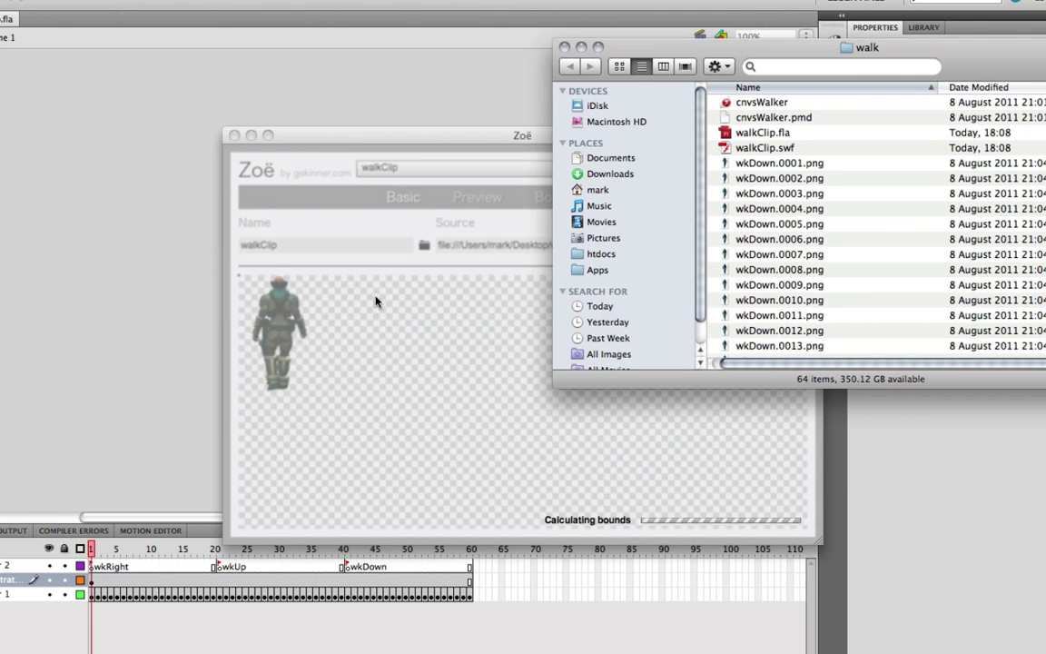
{"action": "left_click_drag", "start_coordinate": [413, 138], "coordinate": [292, 90]}
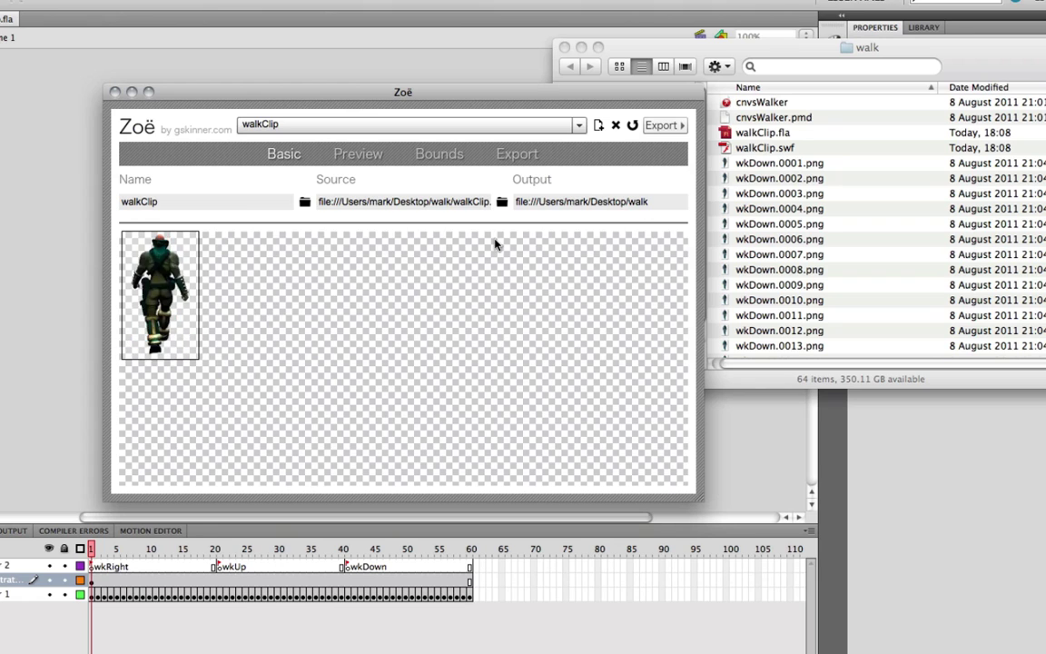
Play the wkRight, wkDown and wkUp labels, pause, and show the 94 × 158 bounds
{"action": "left_click", "coordinate": [360, 157]}
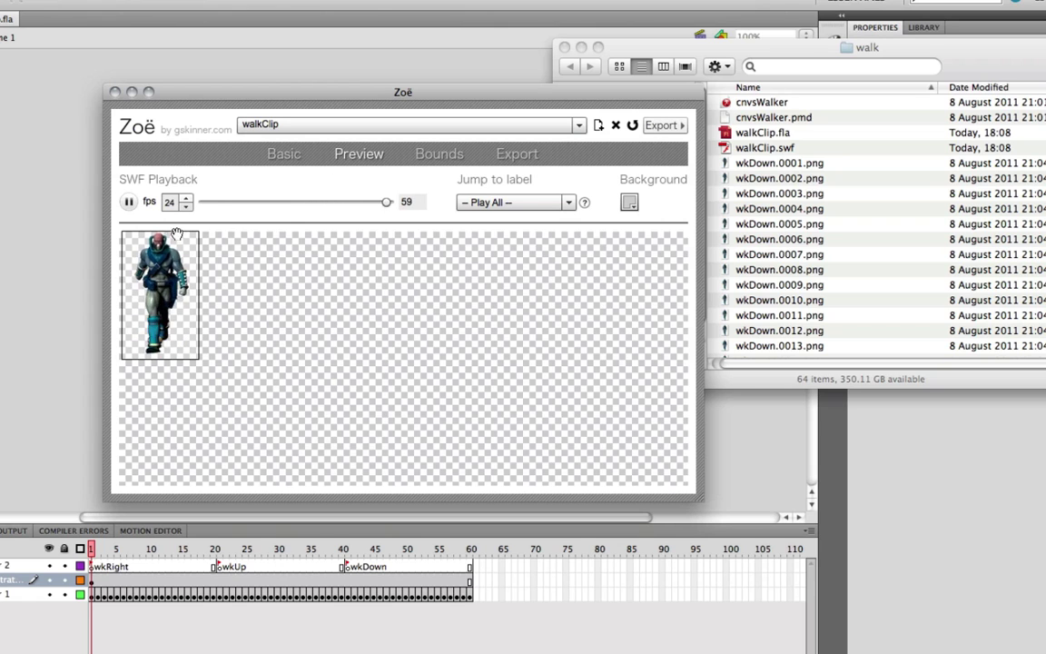
{"action": "left_click", "coordinate": [494, 203]}
{"action": "left_click", "coordinate": [497, 237]}
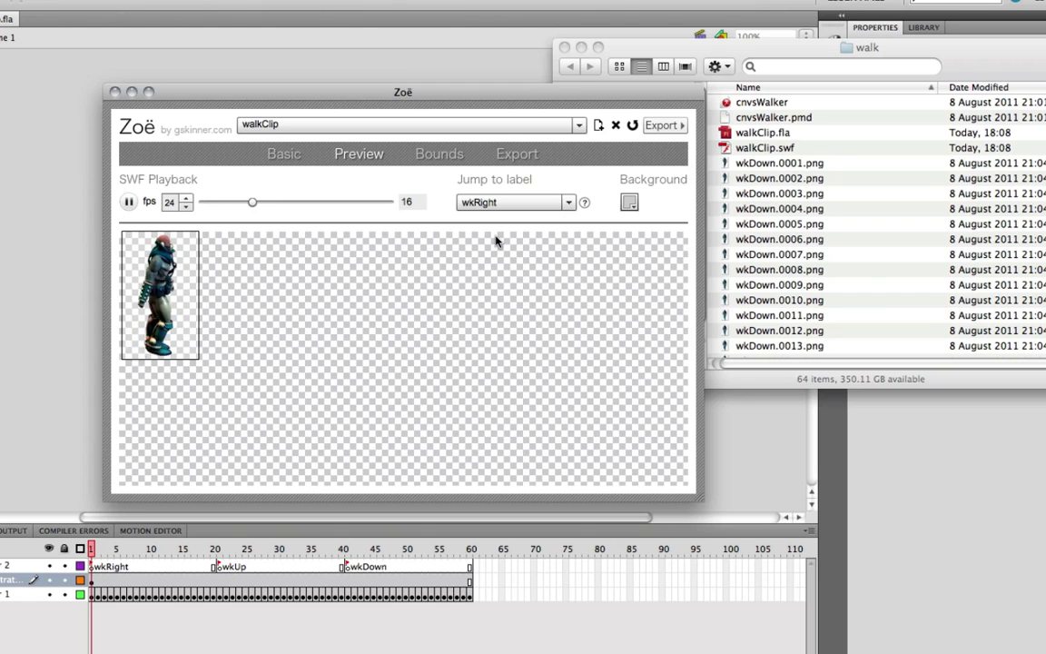
{"action": "left_click", "coordinate": [502, 203]}
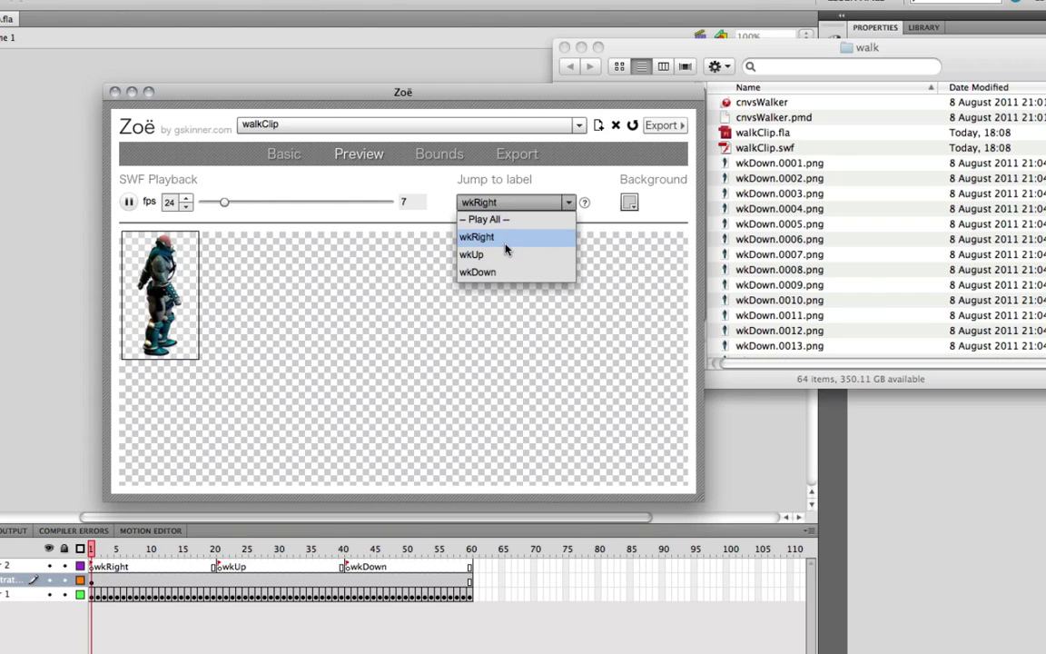
{"action": "left_click", "coordinate": [504, 272]}
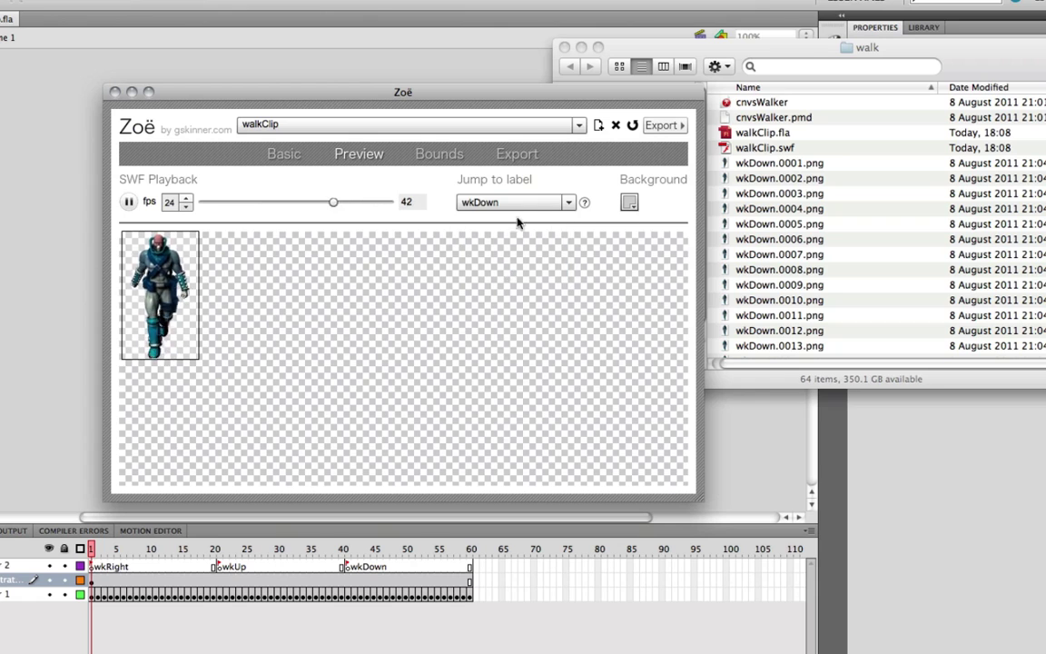
{"action": "left_click", "coordinate": [518, 204]}
{"action": "left_click", "coordinate": [517, 255]}
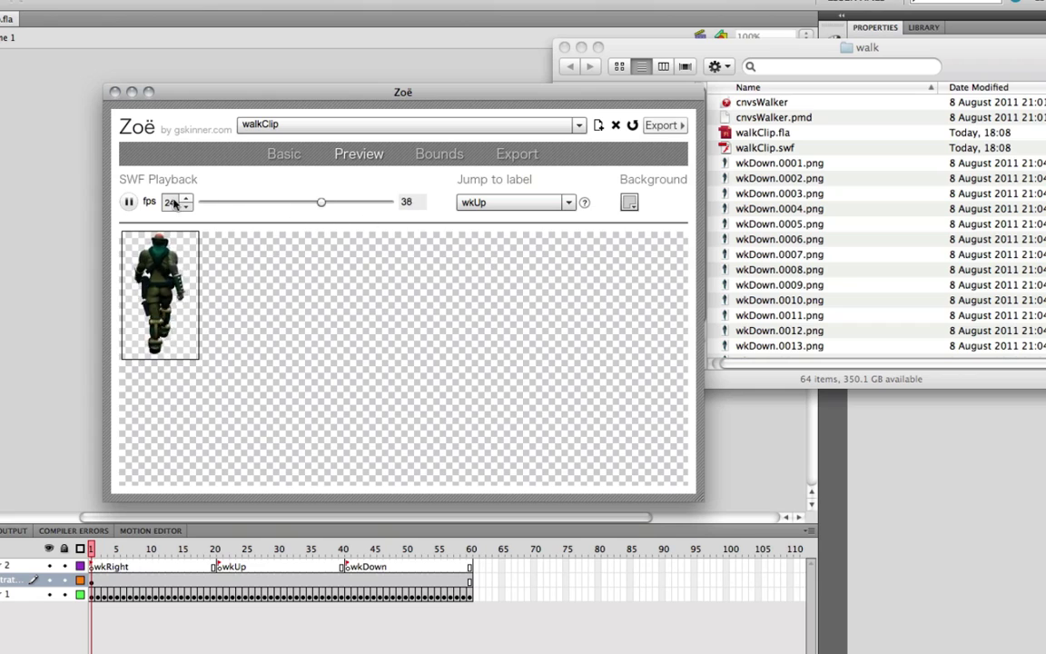
{"action": "left_click", "coordinate": [128, 202]}
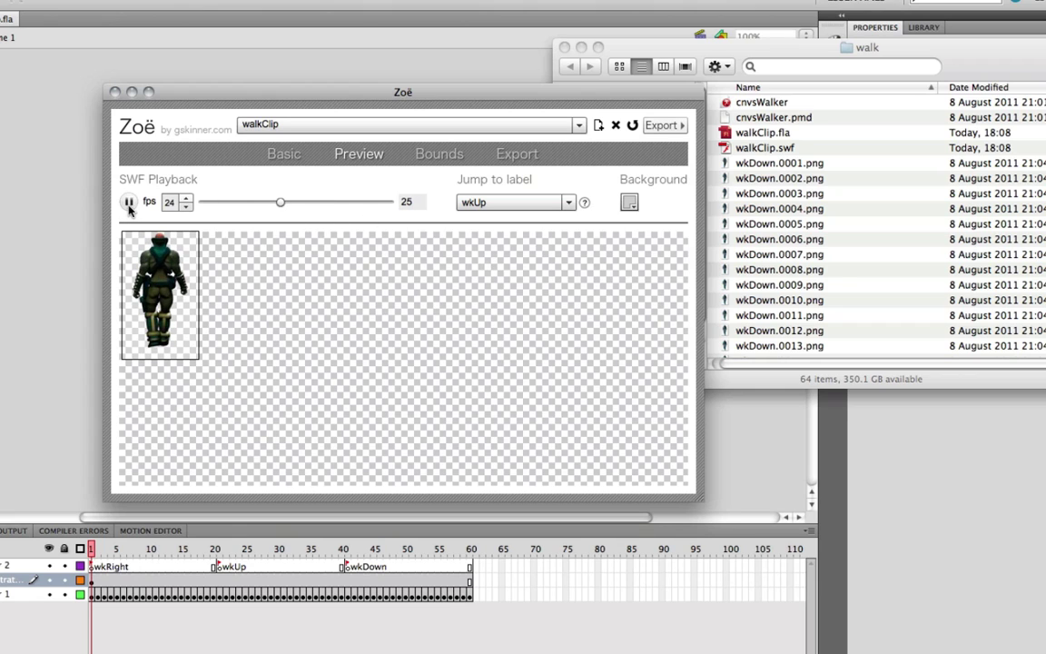
{"action": "left_click", "coordinate": [431, 154]}
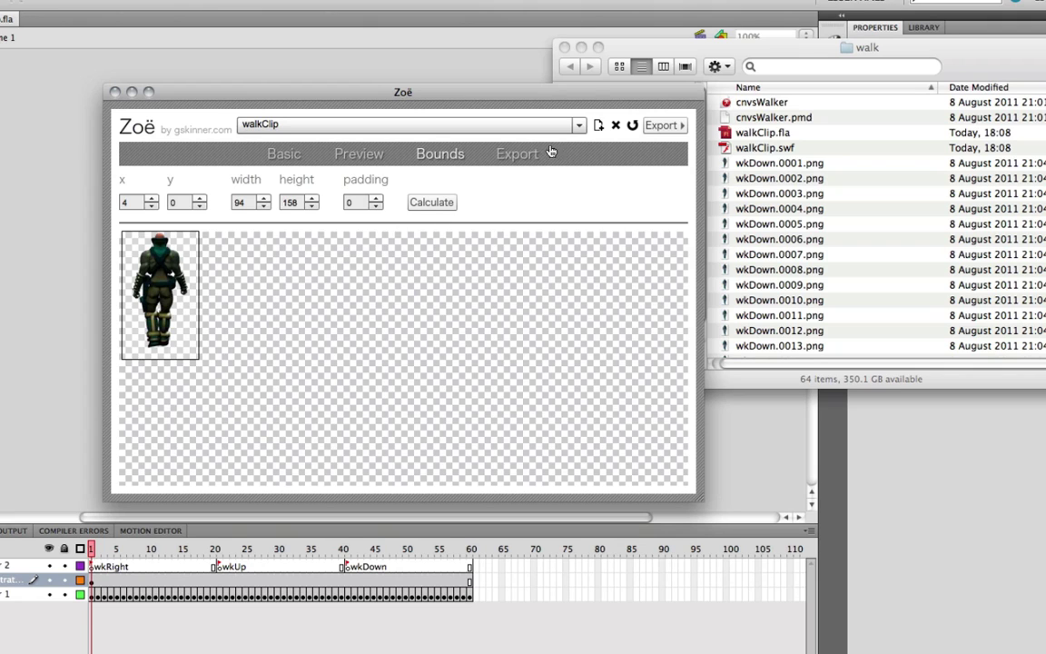
Dismiss the AIR update prompt, enable EaselJS data export, and export walkClip
{"action": "left_click", "coordinate": [514, 156]}
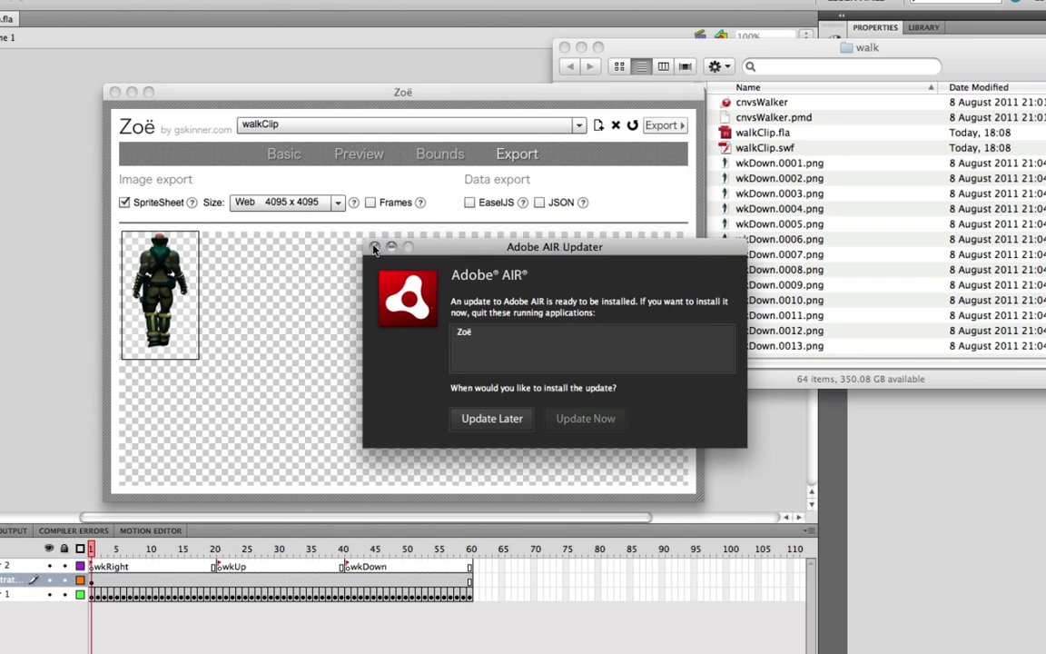
{"action": "left_click", "coordinate": [374, 248]}
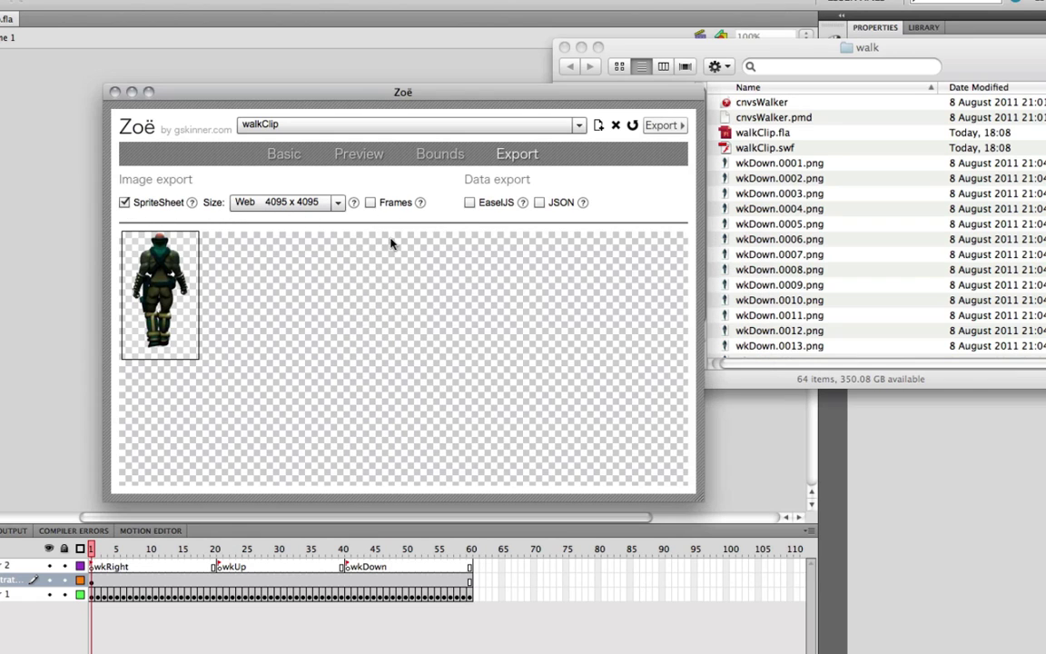
{"action": "left_click", "coordinate": [470, 203]}
{"action": "left_click", "coordinate": [661, 126]}
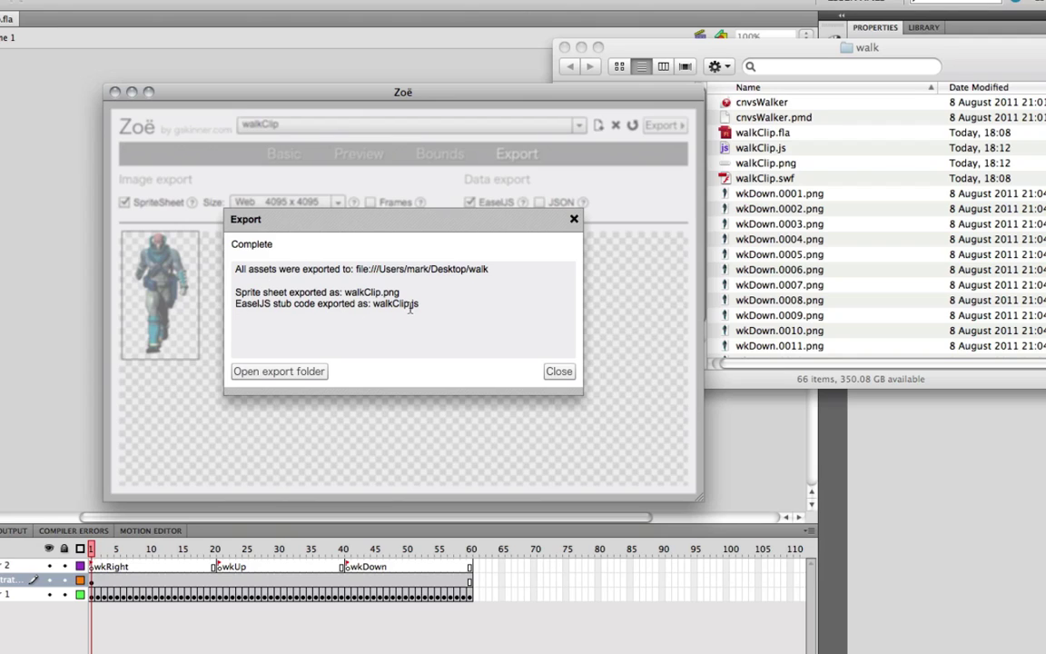
Close the export summary and bring the walk folder window forward
{"action": "left_click", "coordinate": [557, 373]}
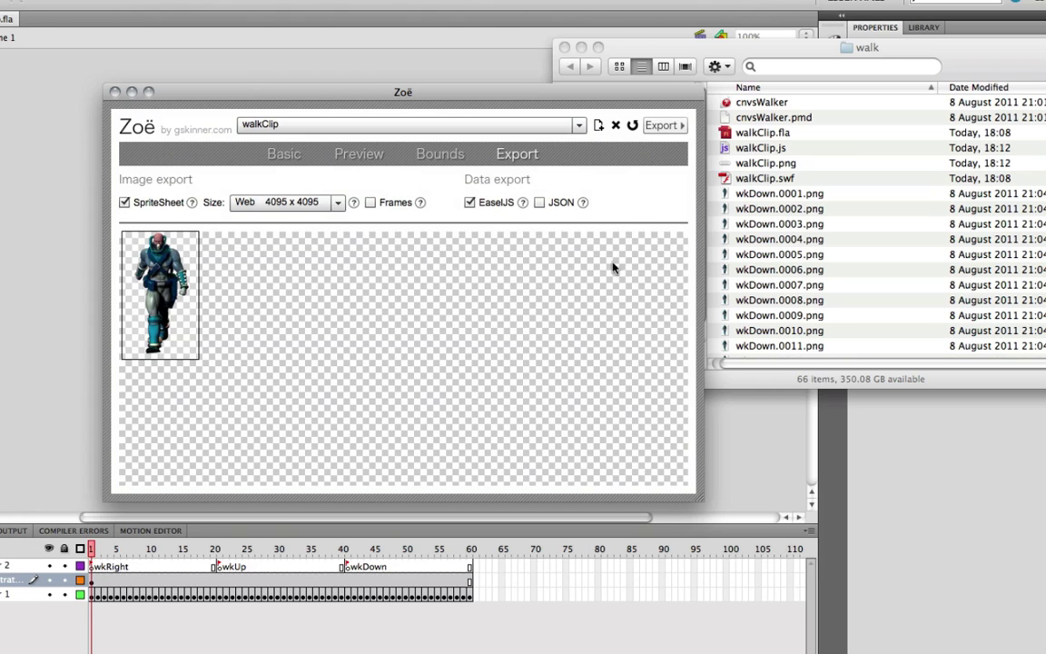
{"action": "left_click", "coordinate": [979, 73]}
{"action": "left_click_drag", "start_coordinate": [978, 72], "coordinate": [796, 71]}
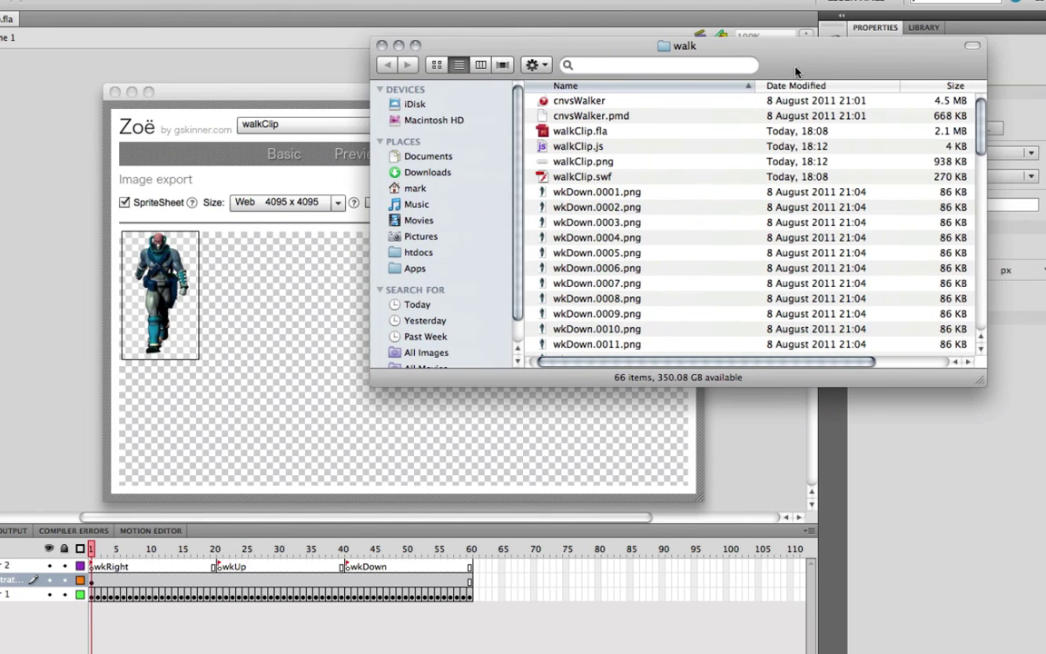
Quick Look the walkClip.png sprite sheet and the walkClip.js code
{"action": "left_click", "coordinate": [558, 162]}
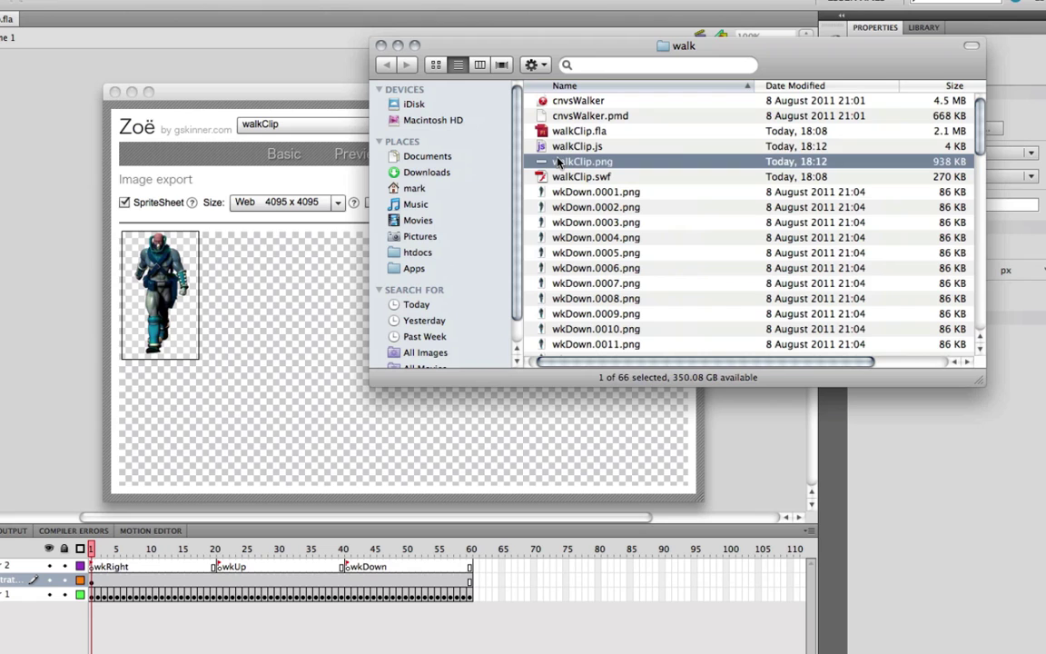
{"action": "key", "text": "space"}
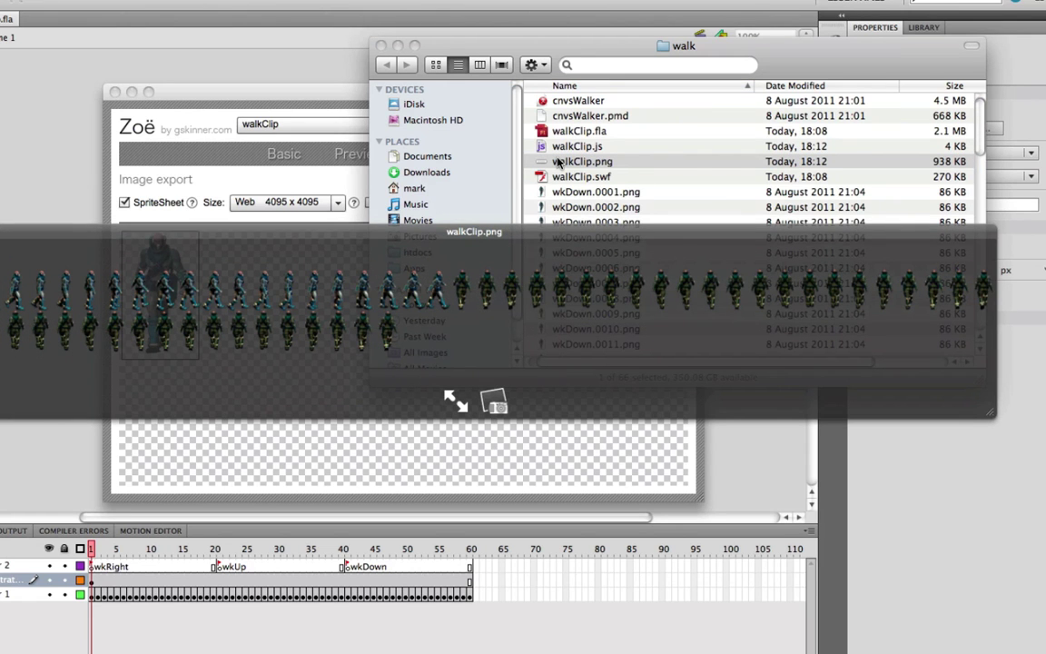
{"action": "key", "text": "space"}
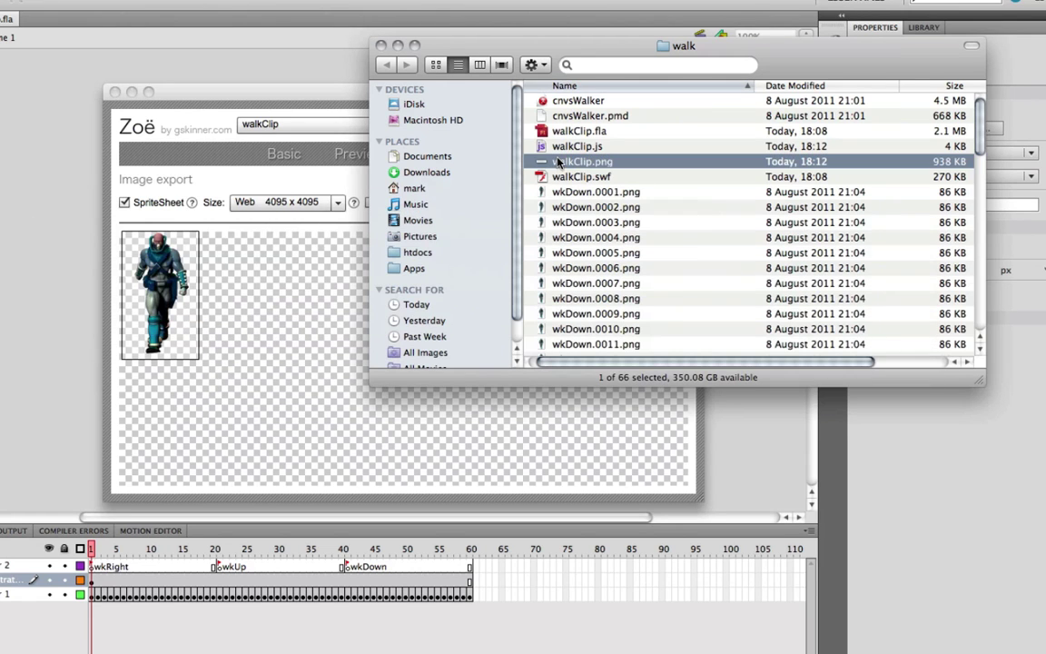
{"action": "left_click", "coordinate": [557, 146]}
{"action": "key", "text": "space"}
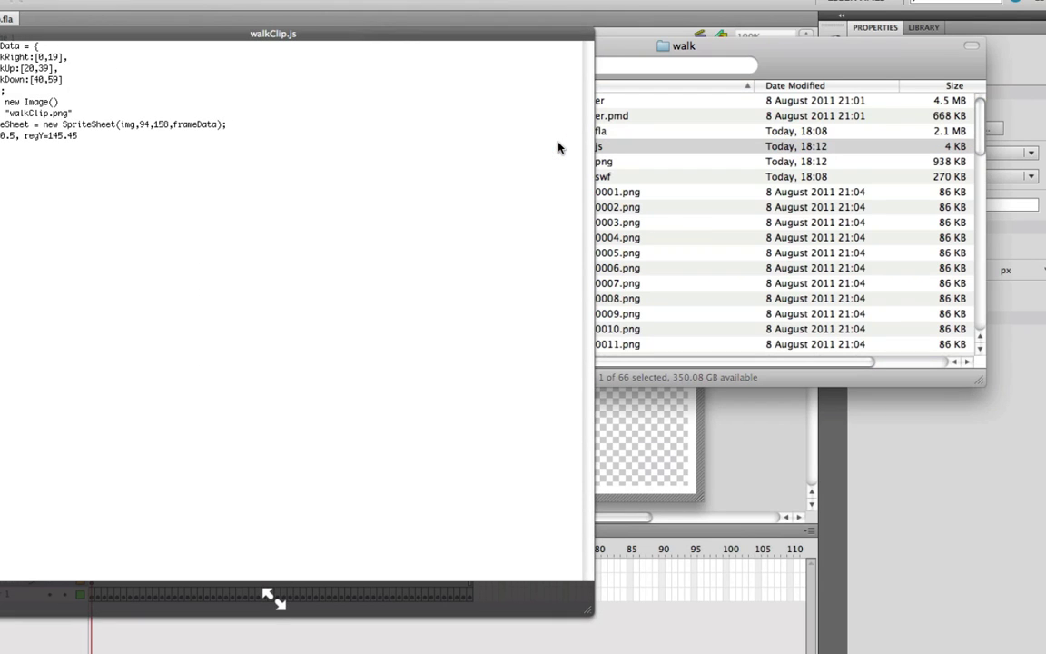
{"action": "key", "text": "space"}
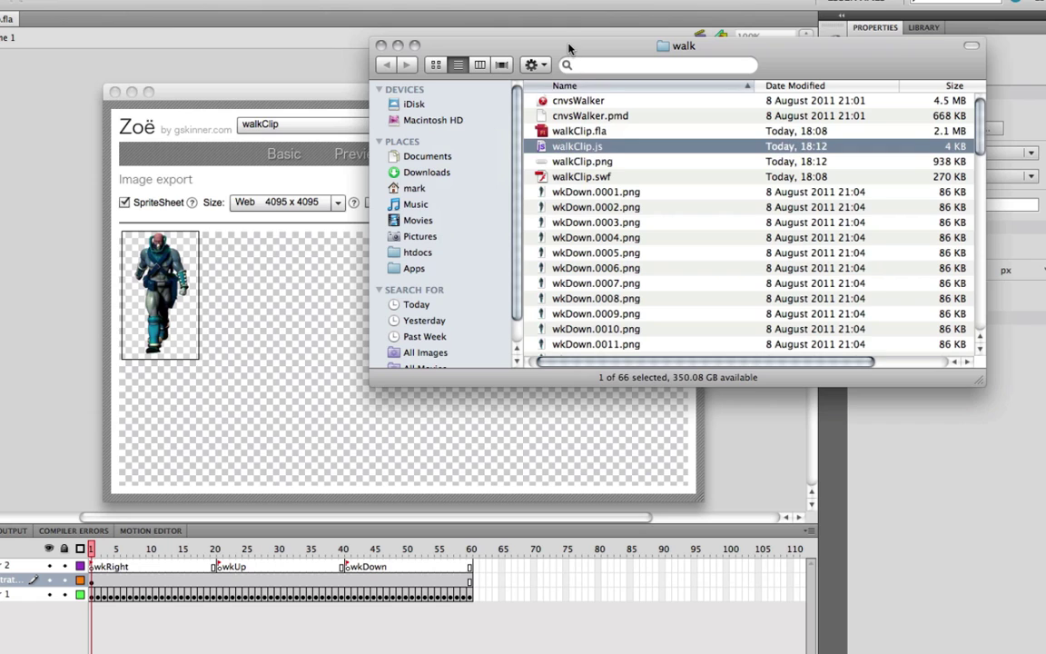
{"action": "left_click_drag", "start_coordinate": [511, 37], "coordinate": [565, 83]}
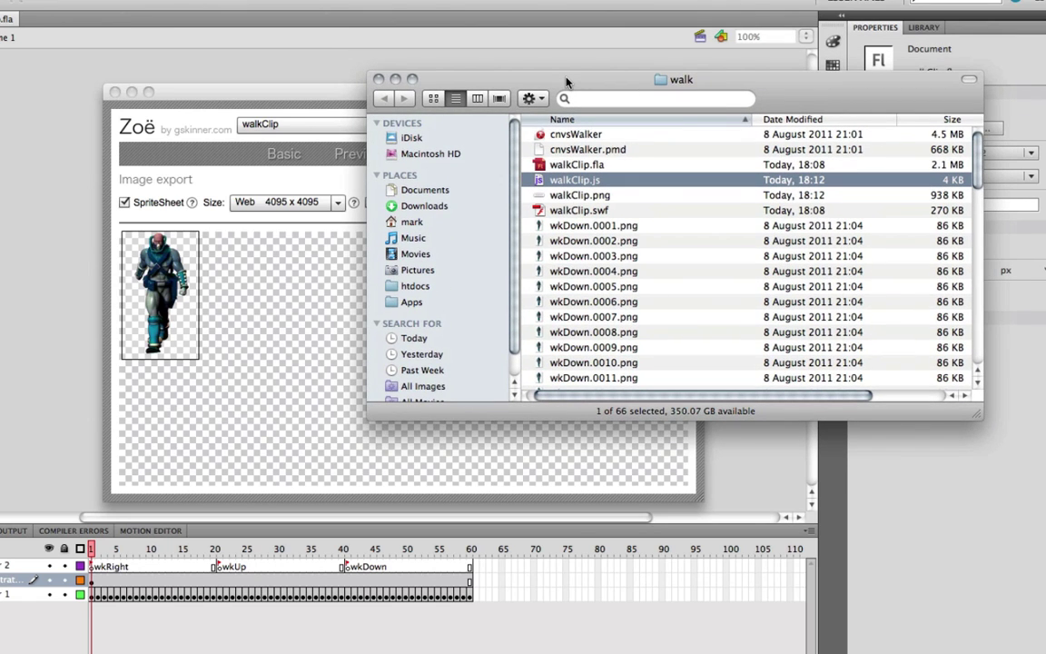